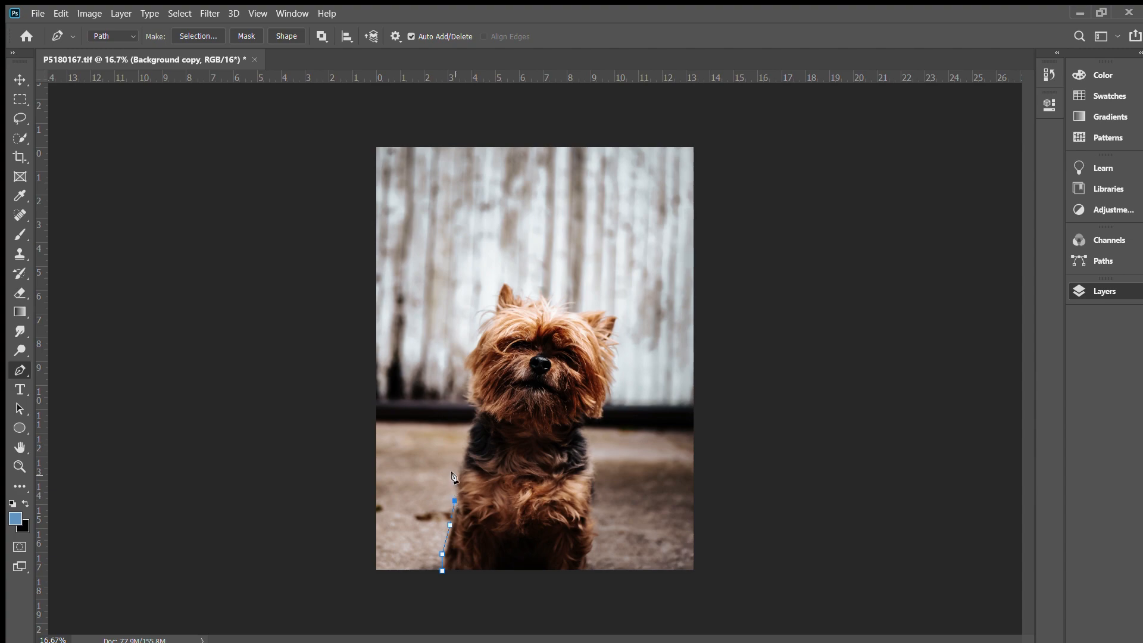
Trace a closed path around the dog with the Pen tool, from the started lower edge over the head and back along the bottom.
{"action": "left_click", "coordinate": [460, 454]}
{"action": "left_click", "coordinate": [465, 433]}
{"action": "left_click", "coordinate": [474, 409]}
{"action": "key", "text": "ctrl+z"}
{"action": "left_click", "coordinate": [464, 399]}
{"action": "left_click", "coordinate": [460, 383]}
{"action": "left_click", "coordinate": [465, 375]}
{"action": "left_click", "coordinate": [459, 366]}
{"action": "left_click", "coordinate": [467, 349]}
{"action": "left_click", "coordinate": [474, 341]}
{"action": "left_click", "coordinate": [470, 326]}
{"action": "left_click", "coordinate": [469, 308]}
{"action": "left_click_drag", "start_coordinate": [484, 298], "coordinate": [487, 297]}
{"action": "left_click", "coordinate": [512, 278]}
{"action": "left_click", "coordinate": [519, 290]}
{"action": "left_click", "coordinate": [536, 291]}
{"action": "left_click", "coordinate": [549, 289]}
{"action": "left_click", "coordinate": [559, 291]}
{"action": "left_click", "coordinate": [570, 300]}
{"action": "left_click", "coordinate": [579, 304]}
{"action": "left_click", "coordinate": [585, 310]}
{"action": "left_click", "coordinate": [603, 307]}
{"action": "left_click", "coordinate": [611, 307]}
{"action": "left_click", "coordinate": [620, 327]}
{"action": "left_click", "coordinate": [627, 350]}
{"action": "left_click", "coordinate": [623, 362]}
{"action": "left_click", "coordinate": [617, 390]}
{"action": "left_click", "coordinate": [607, 413]}
{"action": "left_click", "coordinate": [604, 420]}
{"action": "left_click", "coordinate": [584, 430]}
{"action": "left_click", "coordinate": [592, 444]}
{"action": "left_click", "coordinate": [598, 469]}
{"action": "left_click", "coordinate": [600, 484]}
{"action": "left_click", "coordinate": [598, 504]}
{"action": "left_click", "coordinate": [602, 521]}
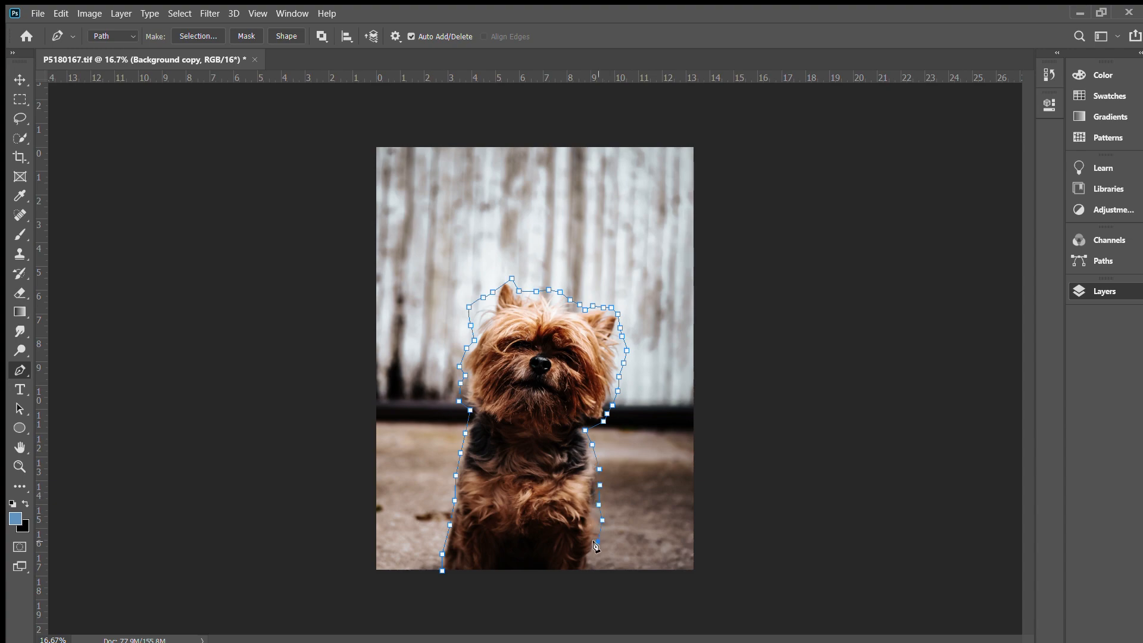
{"action": "left_click", "coordinate": [592, 576]}
{"action": "left_click", "coordinate": [442, 570]}
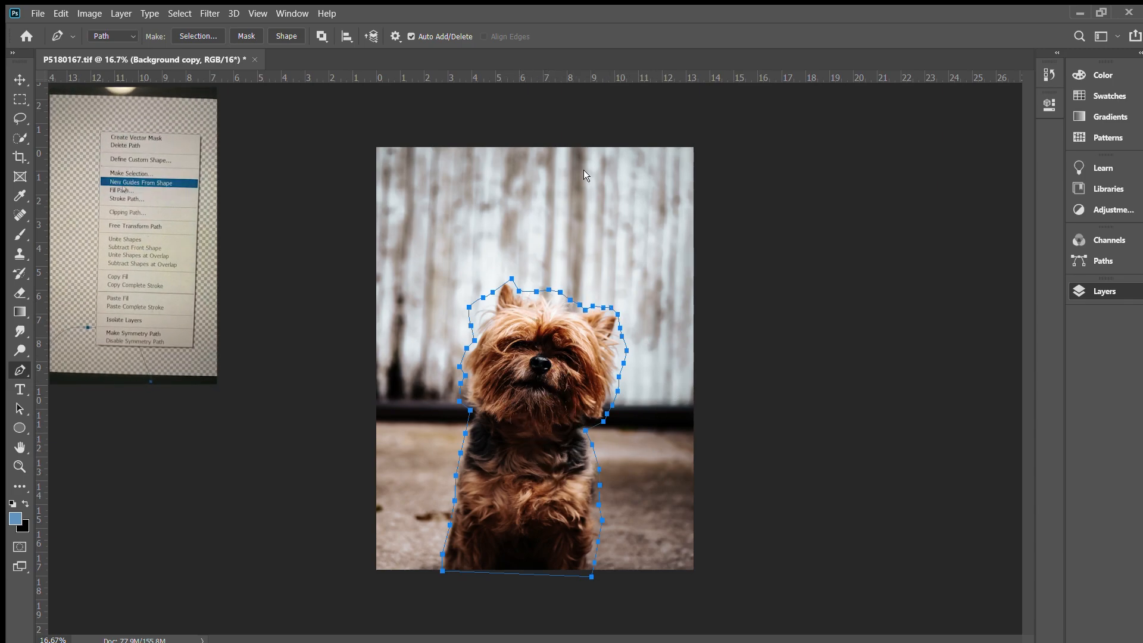
Convert the closed path around the dog into a selection.
{"action": "key", "text": "i"}
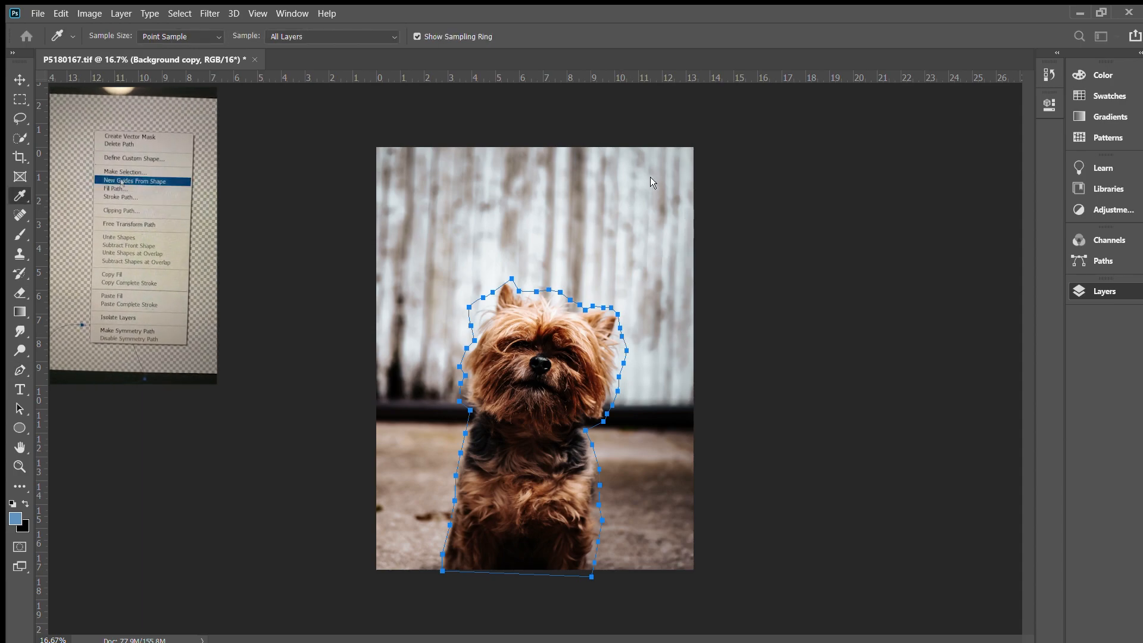
{"action": "key", "text": "p"}
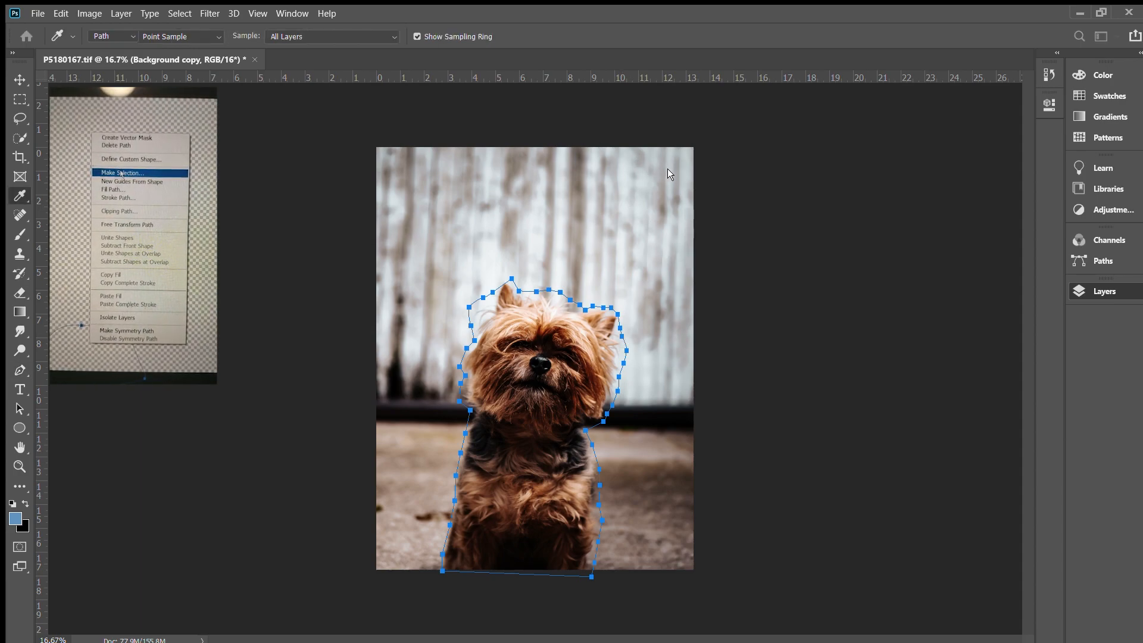
{"action": "key", "text": "ctrl+Return"}
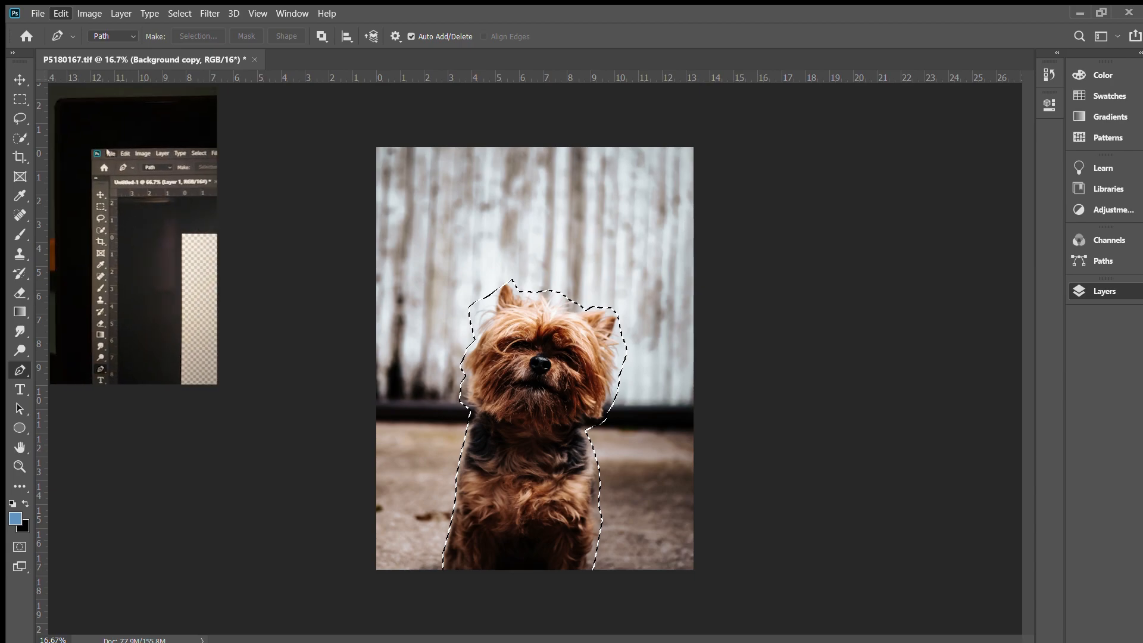
{"action": "key", "text": "i"}
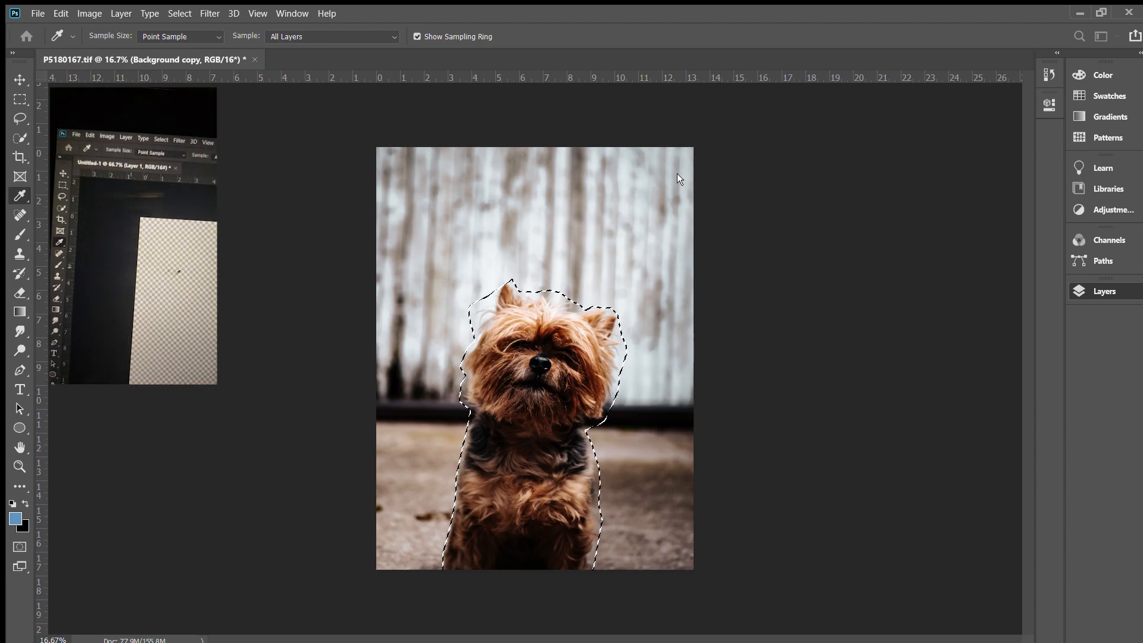
{"action": "key", "text": "p"}
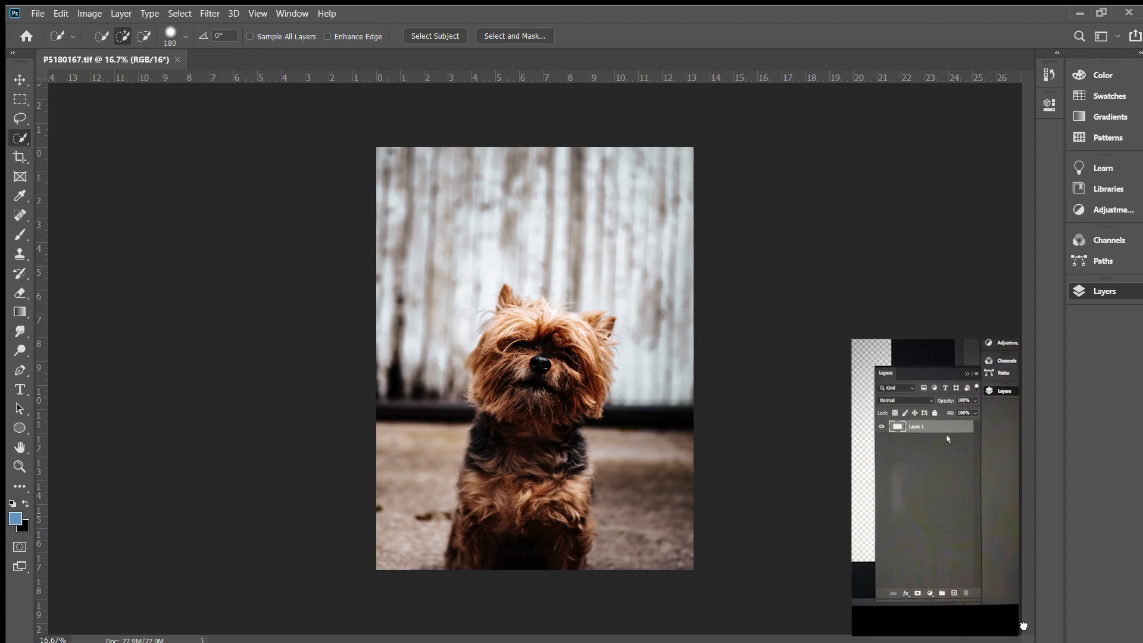
Duplicate the background layer and quick-select the ground and lower wall left of the dog, subtracting the fur of its face.
{"action": "key", "text": "ctrl+j"}
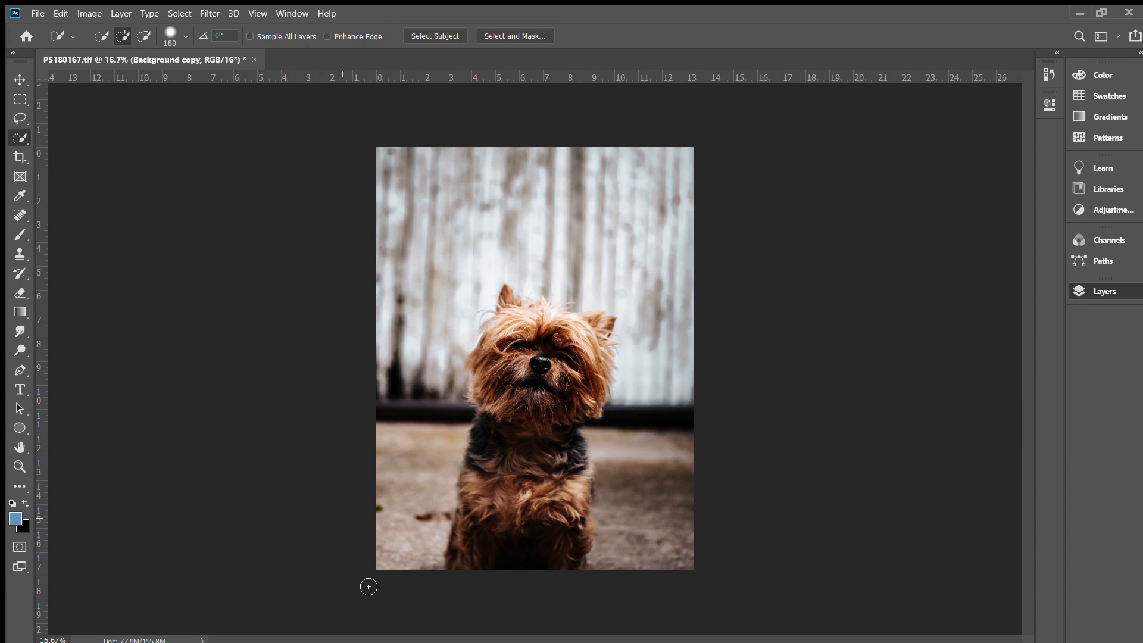
{"action": "mouse_move", "coordinate": [386, 561]}
{"action": "left_mouse_down"}
{"action": "mouse_move", "coordinate": [414, 537]}
{"action": "mouse_move", "coordinate": [421, 490]}
{"action": "left_mouse_up"}
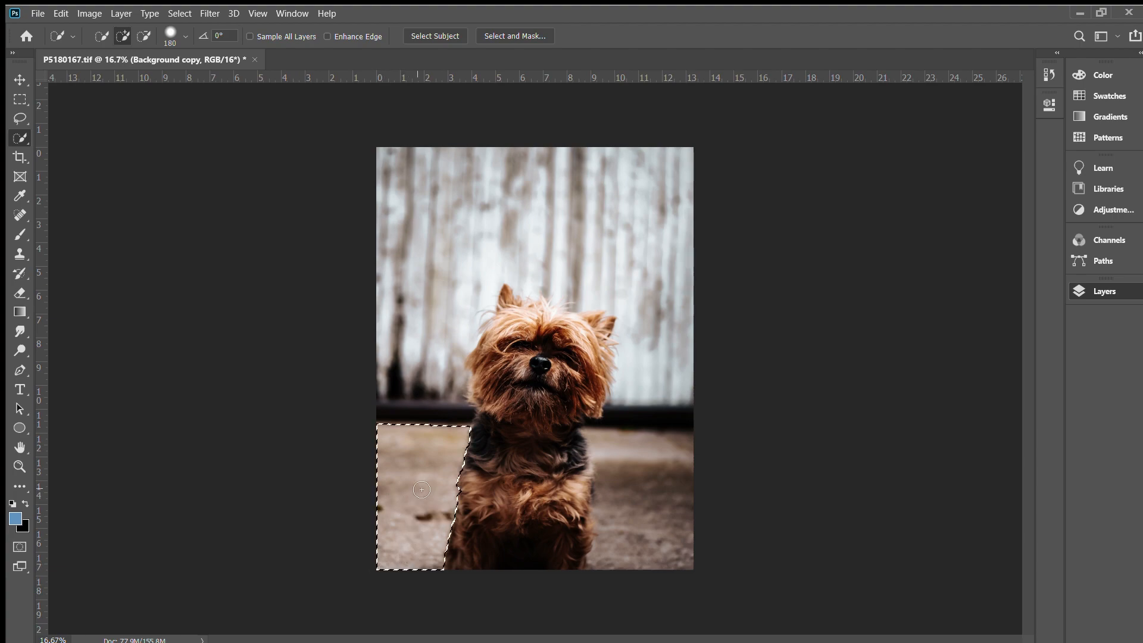
{"action": "mouse_move", "coordinate": [423, 451]}
{"action": "left_mouse_down"}
{"action": "mouse_move", "coordinate": [411, 413]}
{"action": "mouse_move", "coordinate": [420, 387]}
{"action": "mouse_move", "coordinate": [442, 374]}
{"action": "mouse_move", "coordinate": [447, 335]}
{"action": "mouse_move", "coordinate": [476, 333]}
{"action": "mouse_move", "coordinate": [451, 315]}
{"action": "mouse_move", "coordinate": [476, 330]}
{"action": "left_mouse_up"}
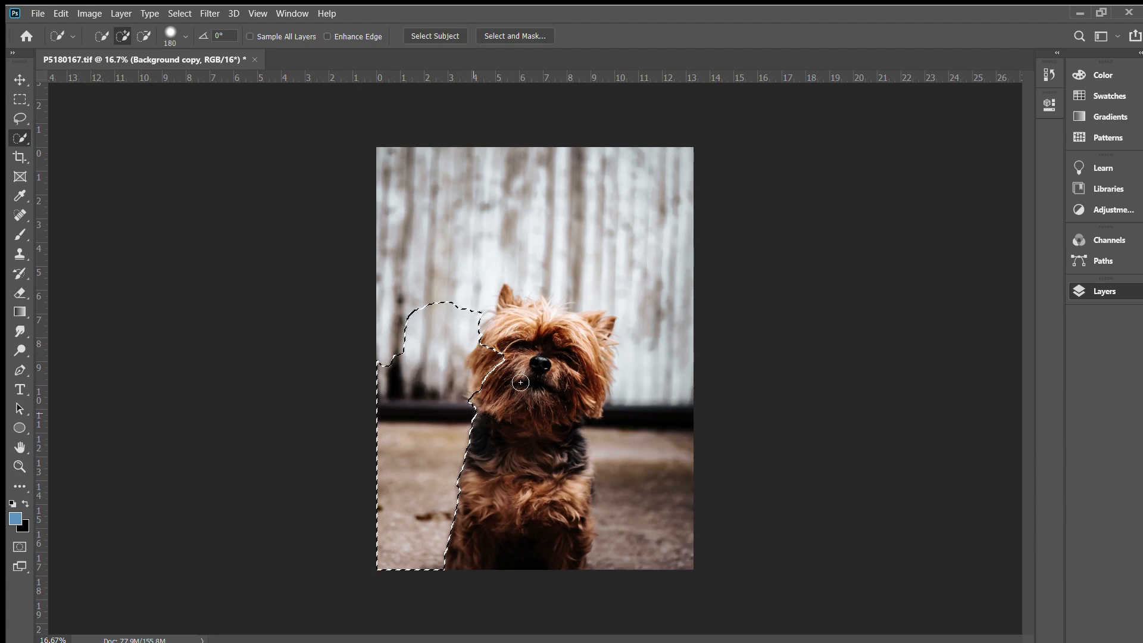
{"action": "key", "text": "alt"}
{"action": "mouse_move", "coordinate": [509, 366]}
{"action": "left_mouse_down"}
{"action": "mouse_move", "coordinate": [486, 348]}
{"action": "mouse_move", "coordinate": [496, 356]}
{"action": "mouse_move", "coordinate": [483, 363]}
{"action": "mouse_move", "coordinate": [489, 389]}
{"action": "left_mouse_up"}
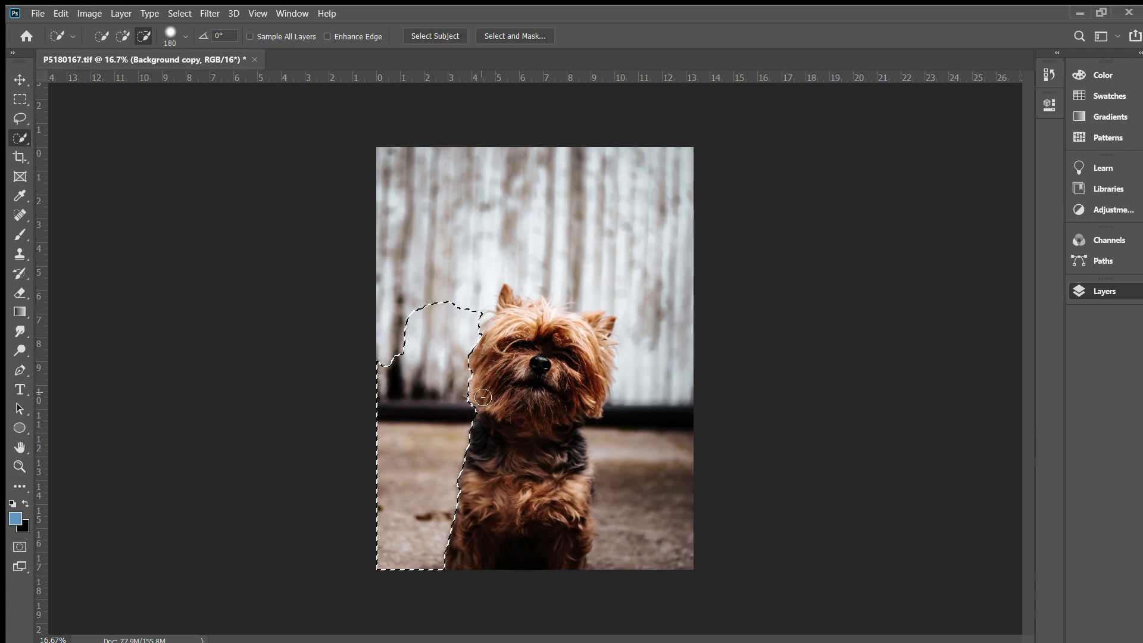
Extend the quick selection over the wall above the dog's left-hand ear and subtract the top of its head.
{"action": "left_click", "coordinate": [403, 335]}
{"action": "mouse_move", "coordinate": [404, 336]}
{"action": "left_mouse_down"}
{"action": "mouse_move", "coordinate": [418, 256]}
{"action": "mouse_move", "coordinate": [394, 190]}
{"action": "mouse_move", "coordinate": [421, 199]}
{"action": "mouse_move", "coordinate": [464, 171]}
{"action": "mouse_move", "coordinate": [524, 255]}
{"action": "left_mouse_up"}
{"action": "mouse_move", "coordinate": [531, 325]}
{"action": "left_mouse_down"}
{"action": "mouse_move", "coordinate": [501, 334]}
{"action": "mouse_move", "coordinate": [512, 309]}
{"action": "mouse_move", "coordinate": [543, 312]}
{"action": "left_mouse_up"}
{"action": "left_click", "coordinate": [528, 295]}
{"action": "key", "text": "alt"}
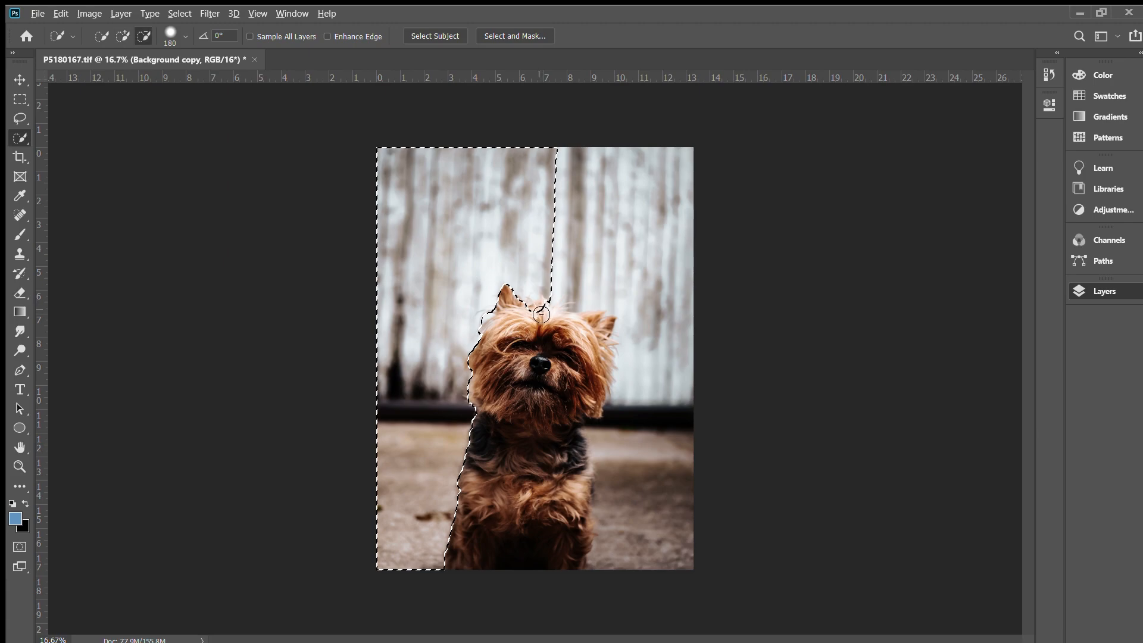
Add the rest of the wall right of the dog to the selection and subtract its forehead and right-hand ear.
{"action": "left_click_drag", "start_coordinate": [569, 241], "coordinate": [672, 230]}
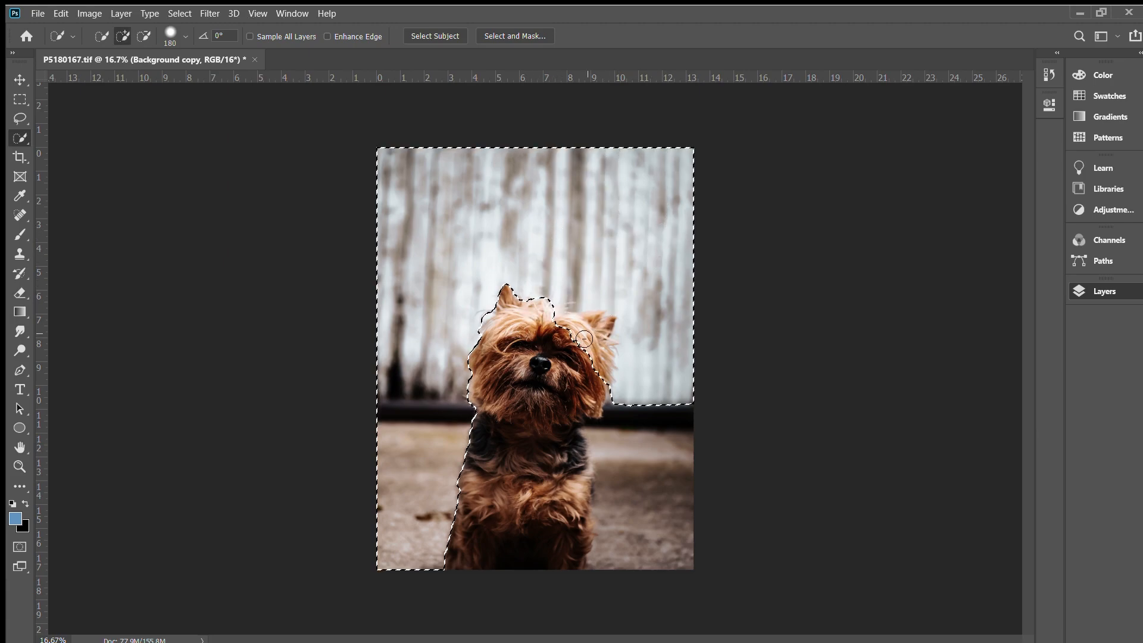
{"action": "mouse_move", "coordinate": [552, 323]}
{"action": "left_mouse_down"}
{"action": "mouse_move", "coordinate": [609, 335]}
{"action": "mouse_move", "coordinate": [602, 327]}
{"action": "left_mouse_up"}
{"action": "left_click", "coordinate": [575, 309]}
{"action": "left_click_drag", "start_coordinate": [589, 332], "coordinate": [576, 356]}
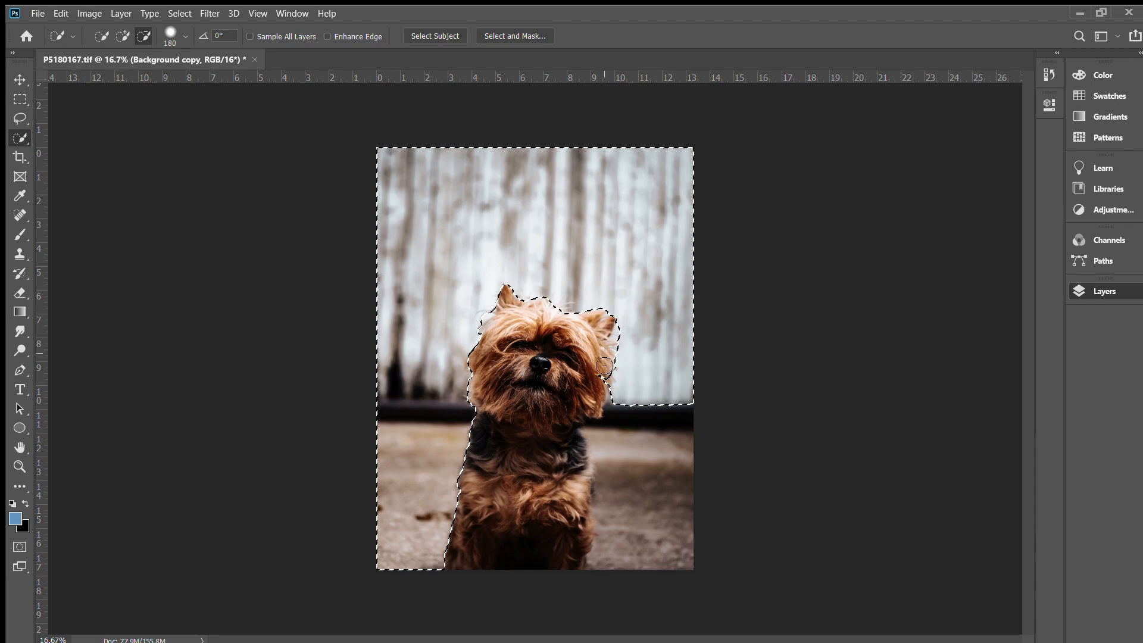
Add the ground right of the dog to the selection and clean up the edge along its cheek and front leg.
{"action": "mouse_move", "coordinate": [598, 411]}
{"action": "left_mouse_down"}
{"action": "mouse_move", "coordinate": [603, 438]}
{"action": "mouse_move", "coordinate": [646, 485]}
{"action": "mouse_move", "coordinate": [574, 493]}
{"action": "mouse_move", "coordinate": [584, 470]}
{"action": "mouse_move", "coordinate": [583, 556]}
{"action": "left_mouse_up"}
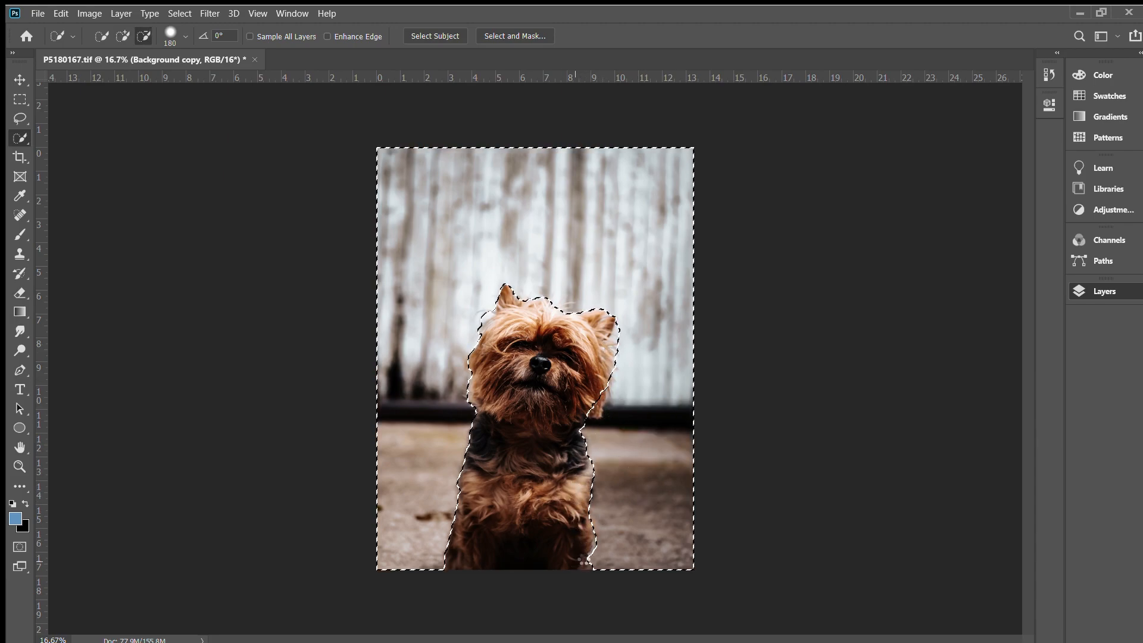
{"action": "left_click", "coordinate": [589, 562]}
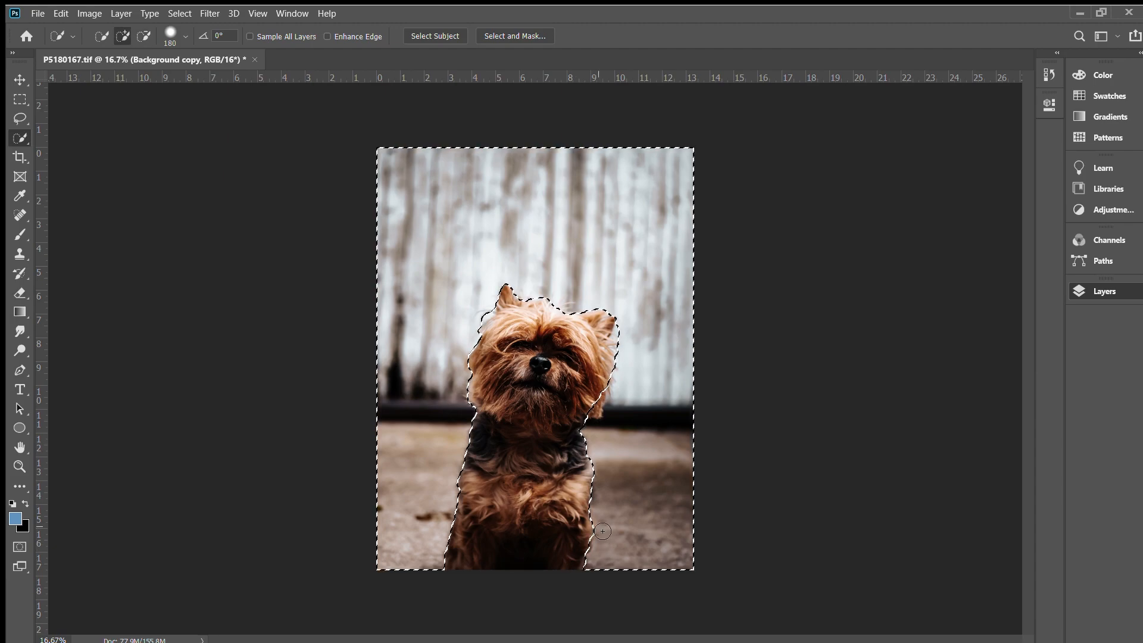
{"action": "key", "text": "alt"}
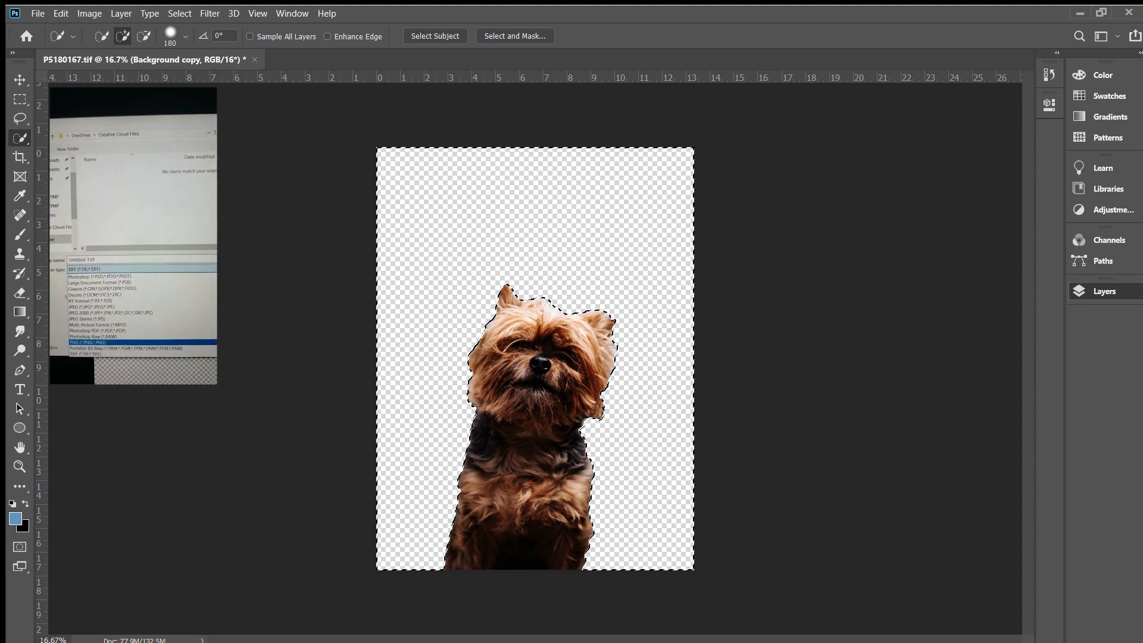
{"action": "left_click", "coordinate": [450, 458]}
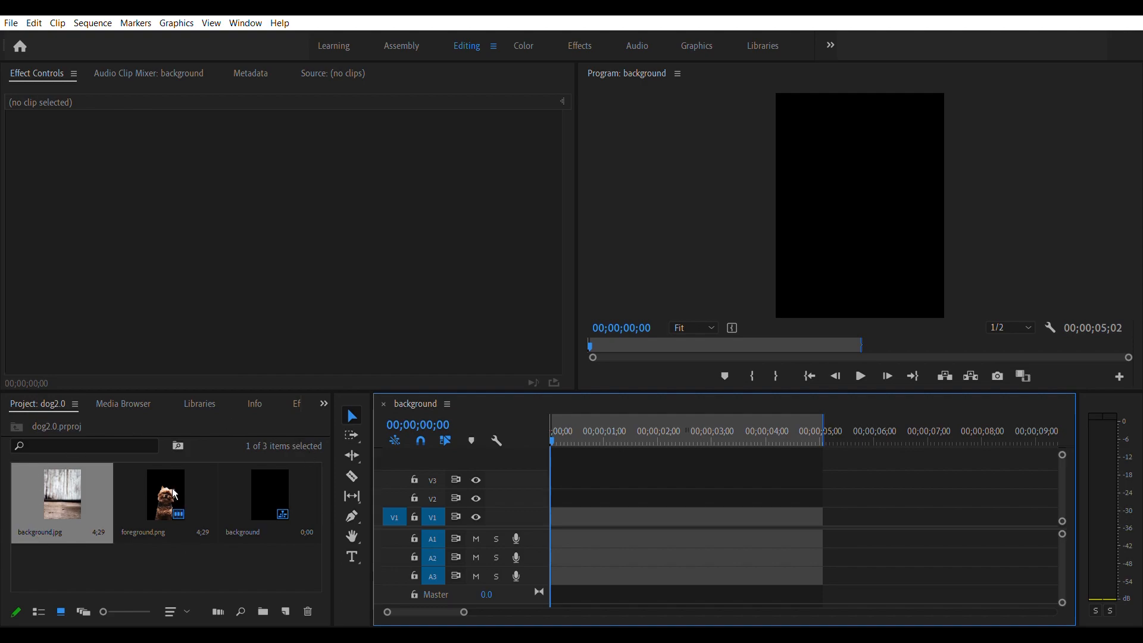
In Premiere Pro, place foreground.png at the start of track V1 and background.jpg on track V2 beyond its end.
{"action": "left_click_drag", "start_coordinate": [176, 492], "coordinate": [554, 514]}
{"action": "left_click_drag", "start_coordinate": [22, 527], "coordinate": [895, 560]}
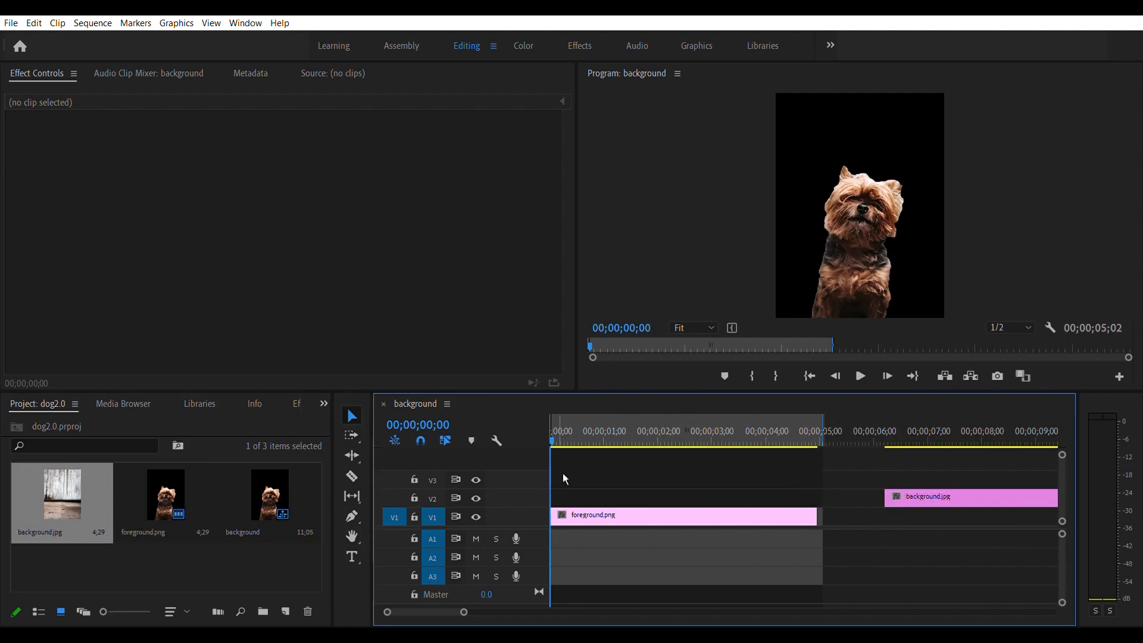
Keyframe the scale of foreground.png from 100 at the clip's start to 120 at 00;00;04;28.
{"action": "left_click", "coordinate": [706, 511]}
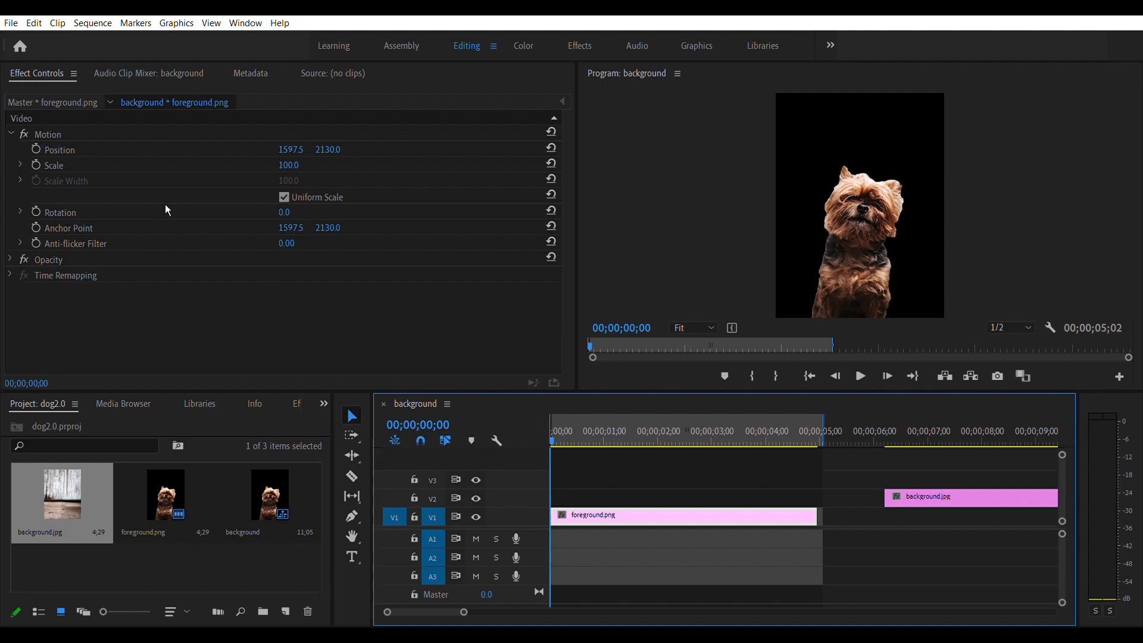
{"action": "left_click", "coordinate": [36, 165]}
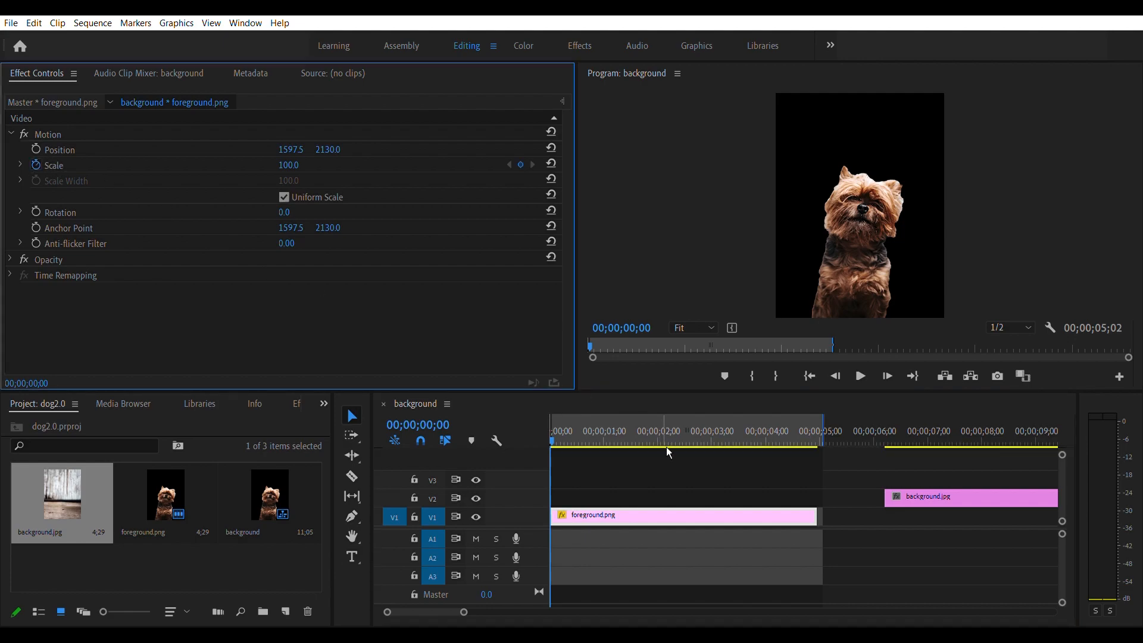
{"action": "left_click_drag", "start_coordinate": [560, 438], "coordinate": [824, 449]}
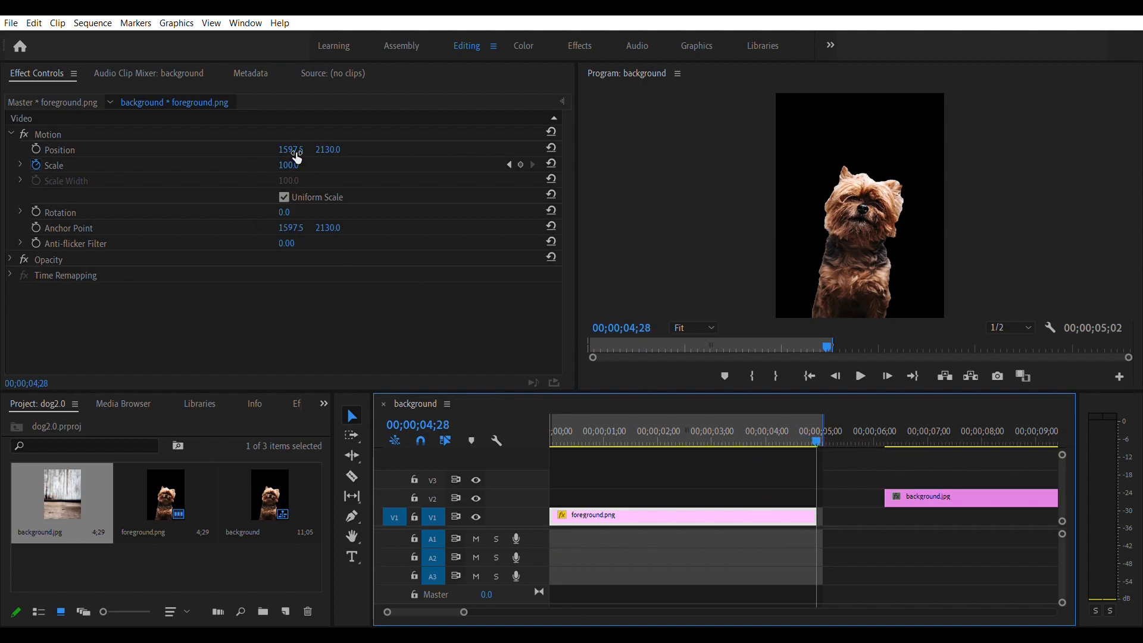
{"action": "left_click", "coordinate": [297, 160]}
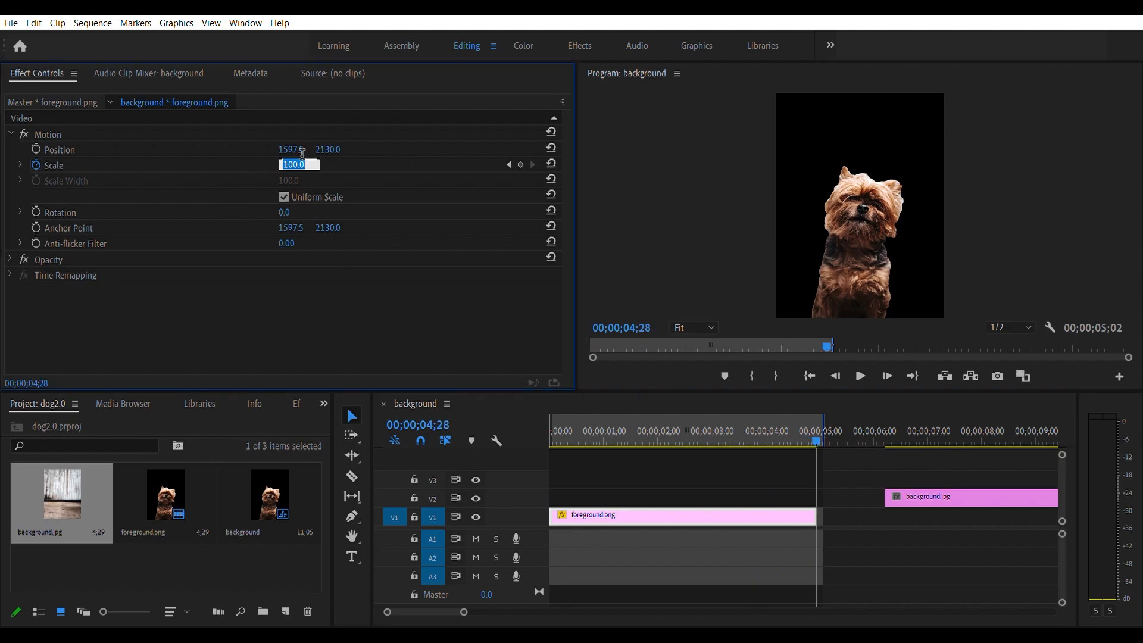
{"action": "type", "text": "120"}
{"action": "key", "text": "Return"}
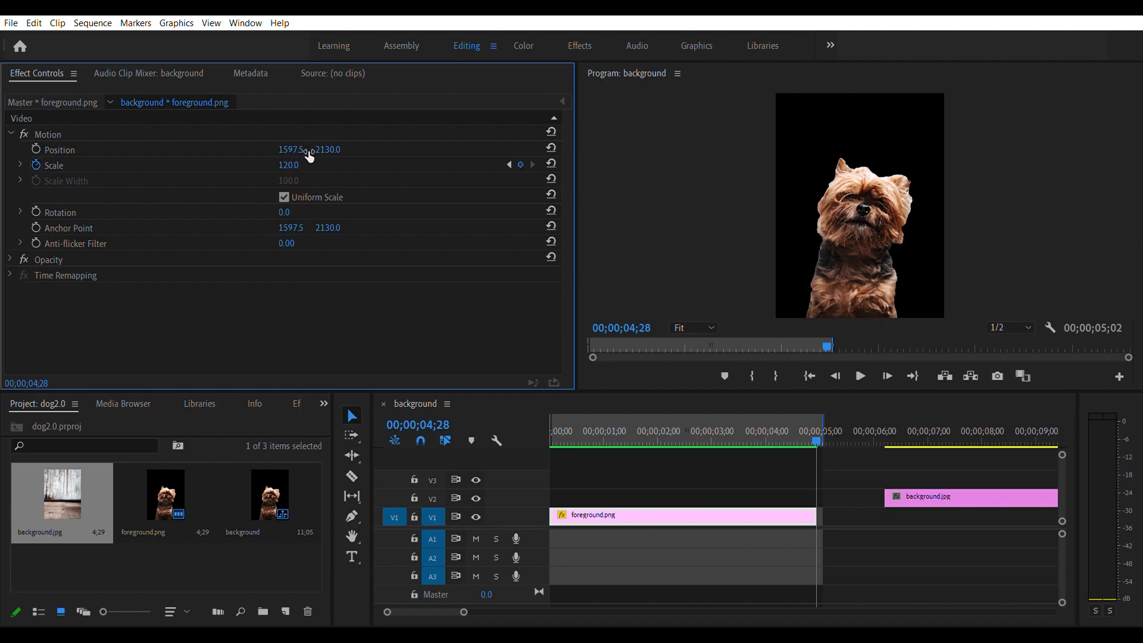
Restack the clips at the sequence start so that foreground.png sits on V2 directly above background.jpg on V1.
{"action": "left_click_drag", "start_coordinate": [827, 438], "coordinate": [535, 525]}
{"action": "left_click_drag", "start_coordinate": [554, 469], "coordinate": [627, 470]}
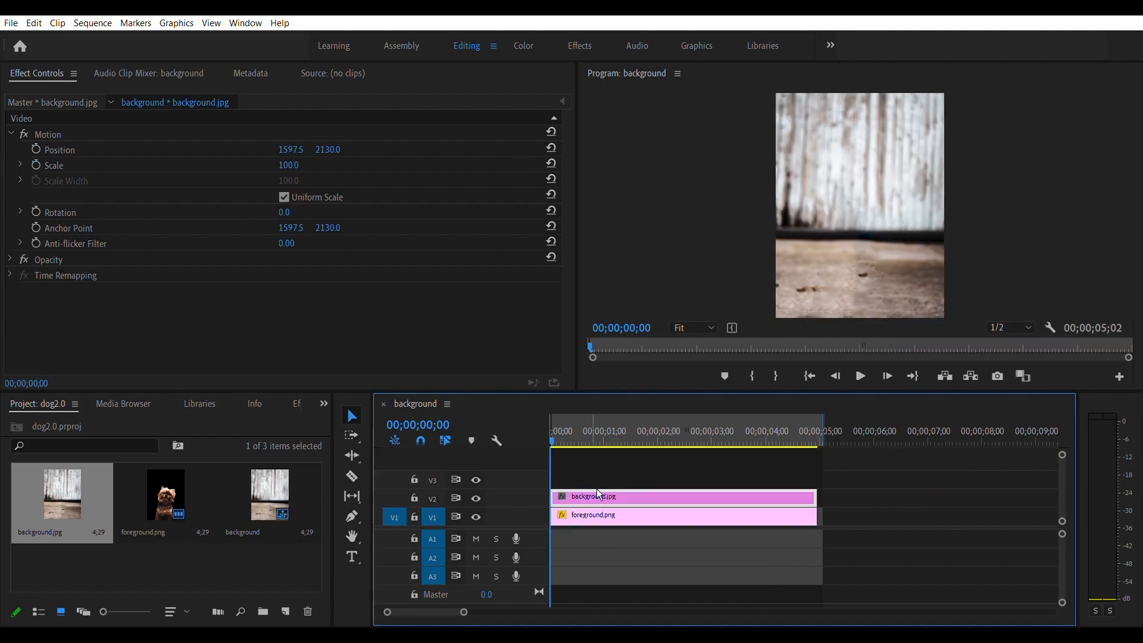
{"action": "left_click_drag", "start_coordinate": [644, 492], "coordinate": [917, 496]}
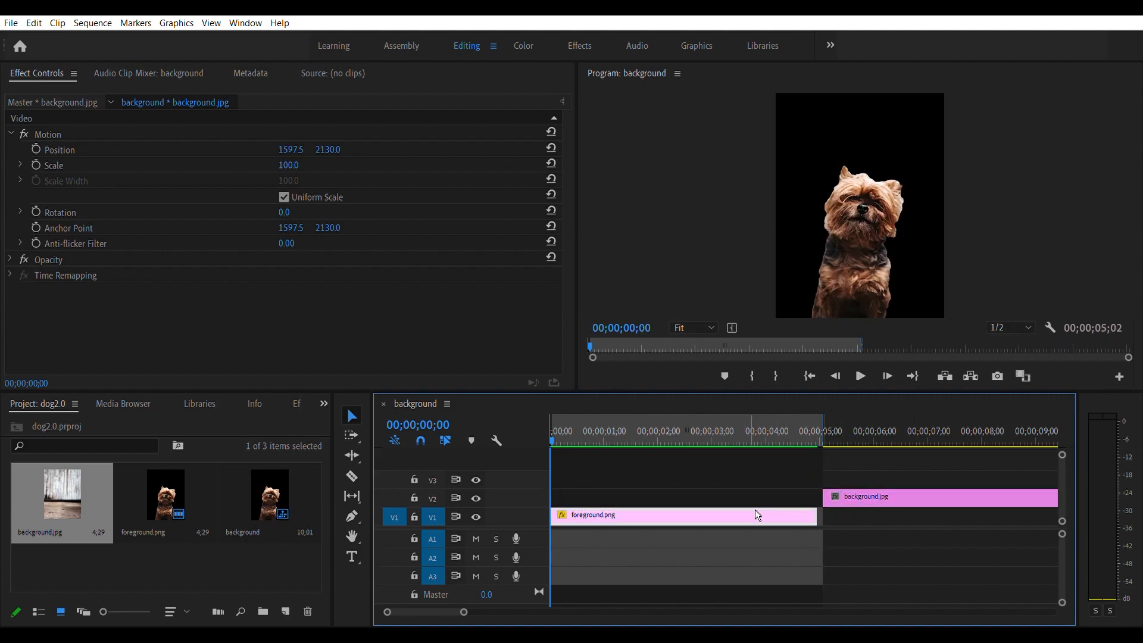
{"action": "left_click_drag", "start_coordinate": [758, 515], "coordinate": [759, 495]}
{"action": "left_click_drag", "start_coordinate": [882, 497], "coordinate": [606, 511]}
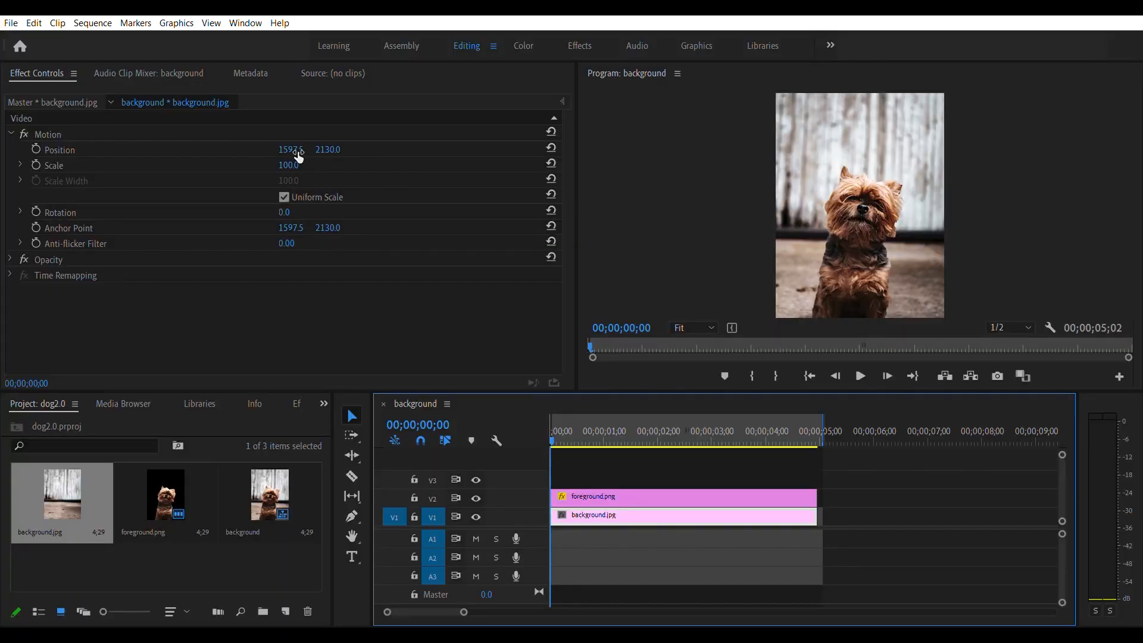
Keyframe the scale of background.jpg from 120 at the clip's start to 100 at 00;00;04;28.
{"action": "left_click", "coordinate": [292, 163]}
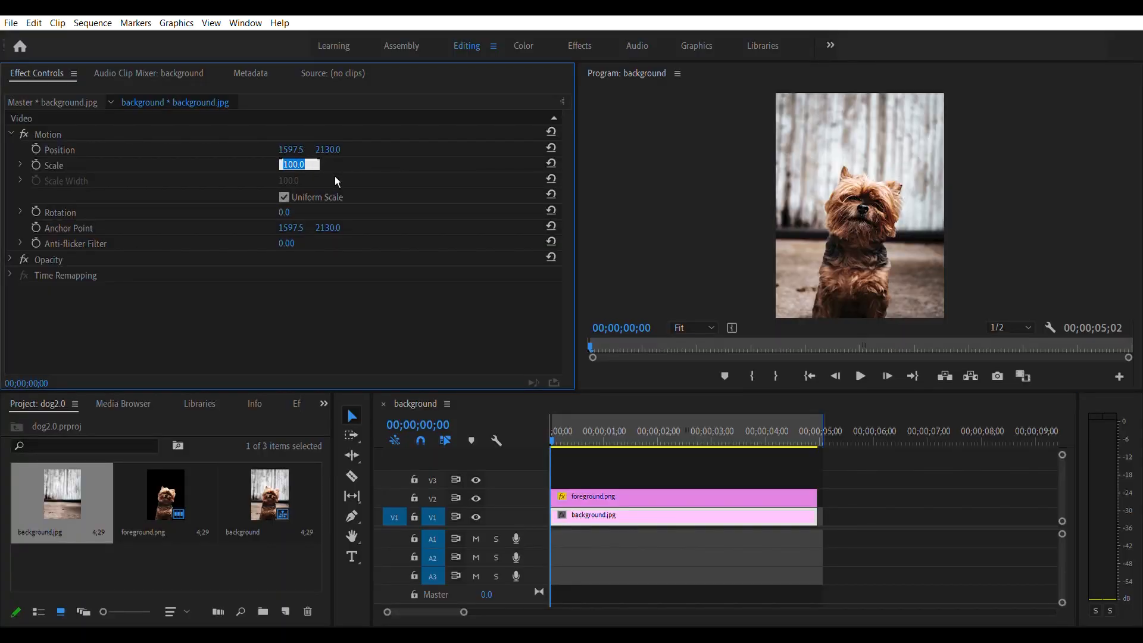
{"action": "type", "text": "120"}
{"action": "key", "text": "Return"}
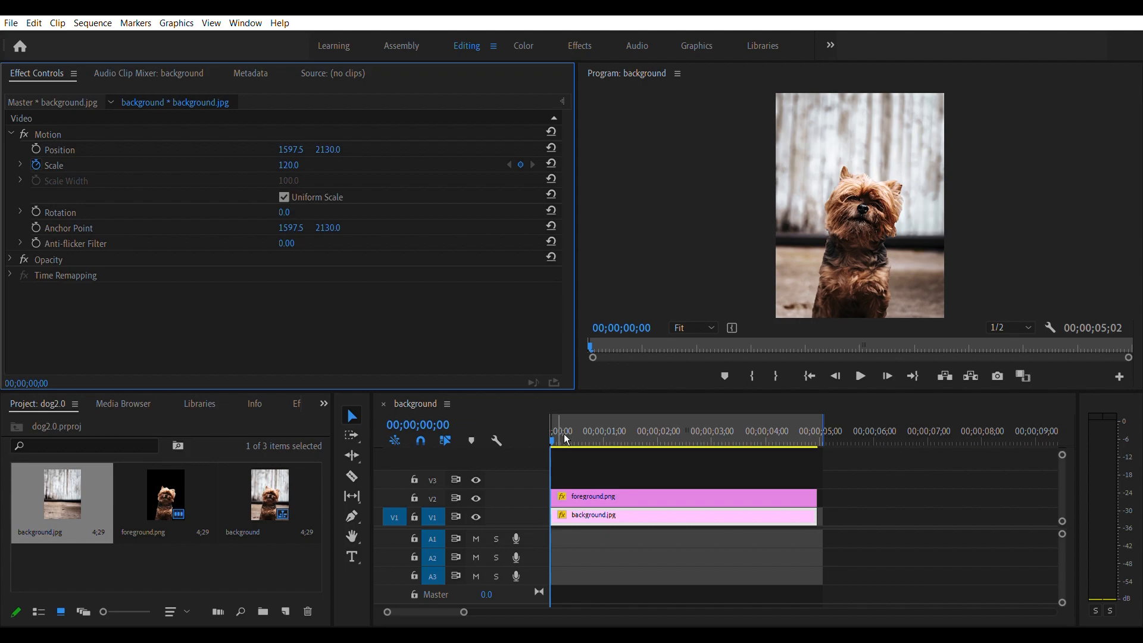
{"action": "left_click_drag", "start_coordinate": [561, 434], "coordinate": [825, 446]}
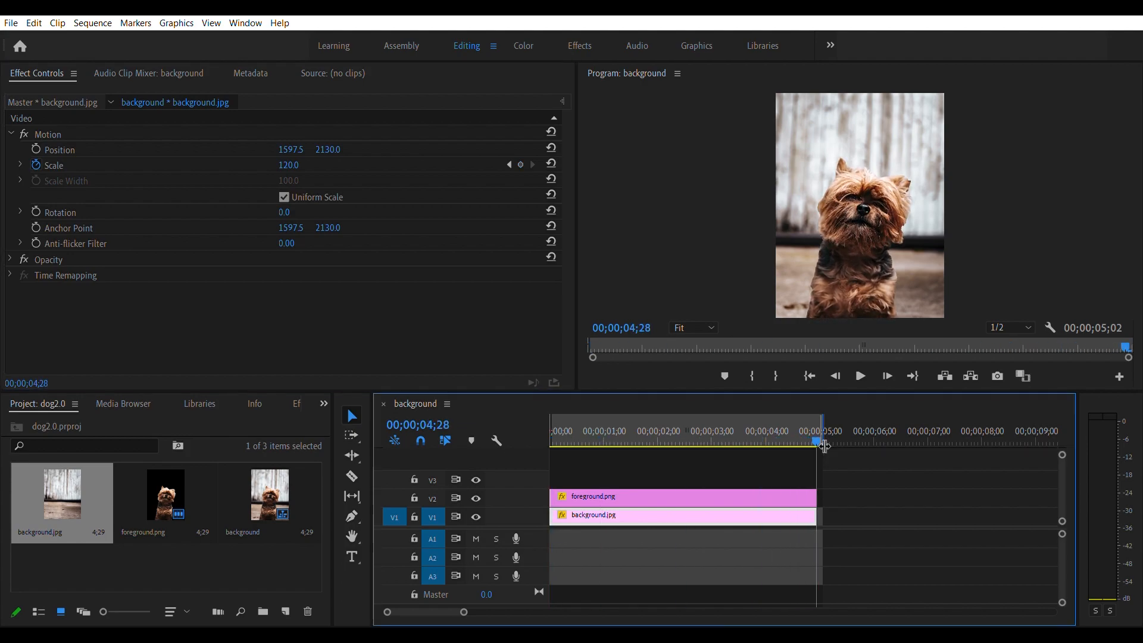
{"action": "left_click", "coordinate": [289, 165]}
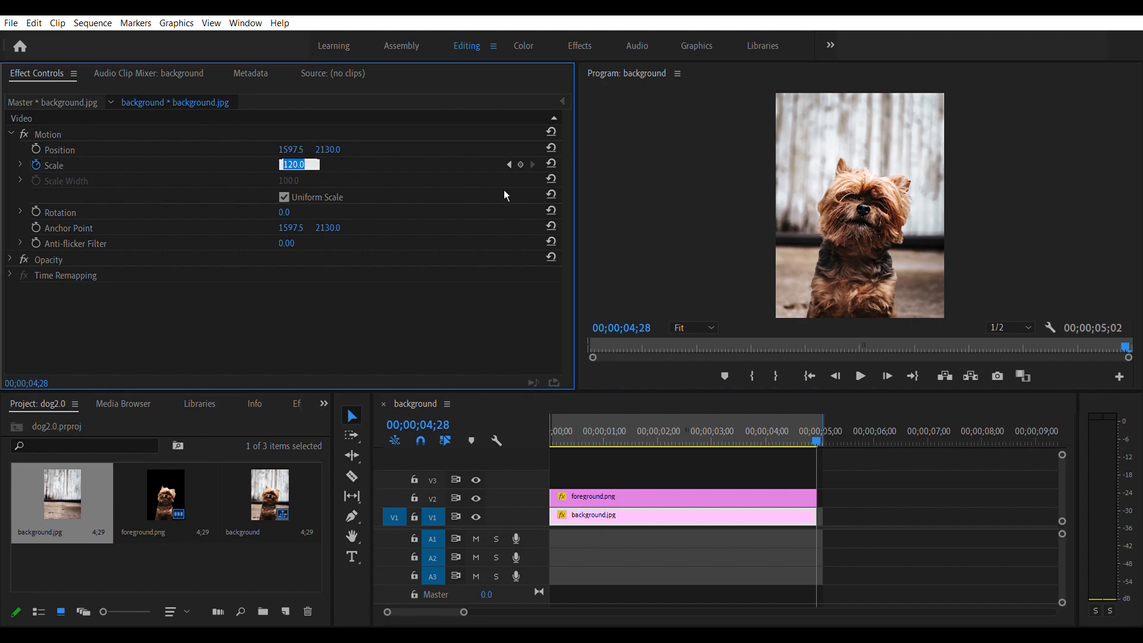
{"action": "type", "text": "100"}
{"action": "key", "text": "Return"}
Scrub through the end of the zoom animation to preview it and return the playhead to the sequence start.
{"action": "left_click_drag", "start_coordinate": [825, 439], "coordinate": [770, 466]}
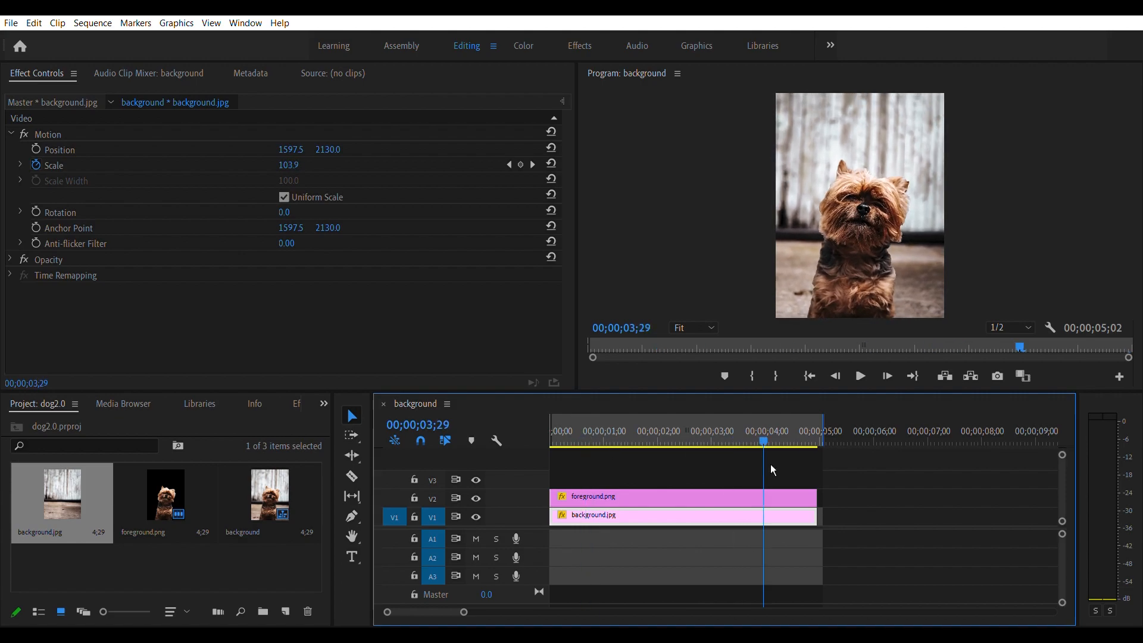
{"action": "key", "text": "Home"}
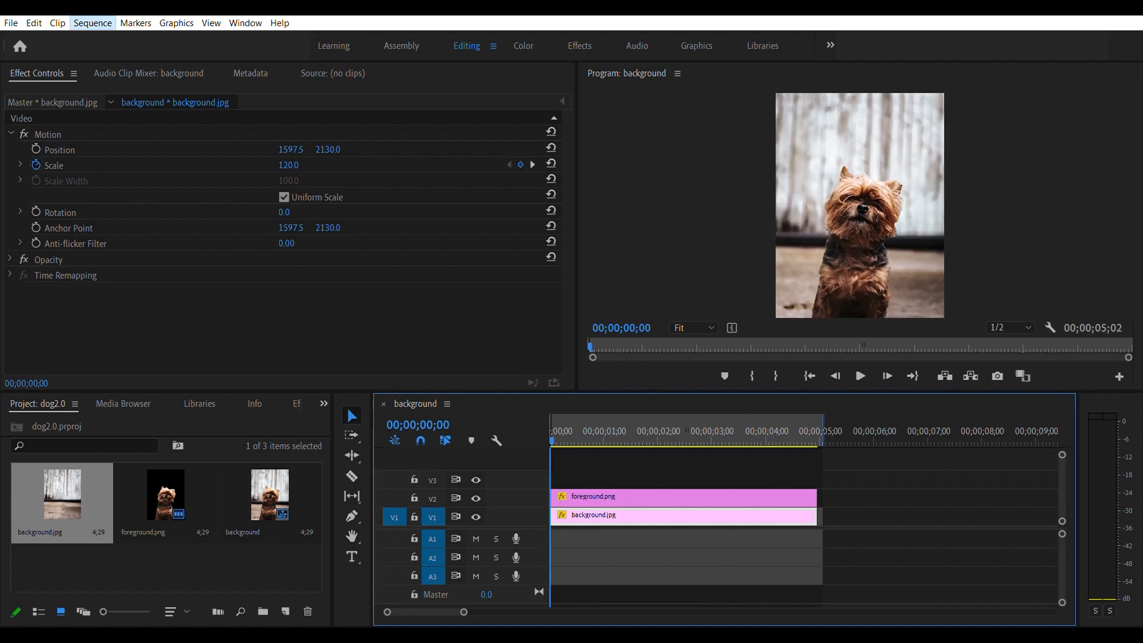
{"action": "left_click", "coordinate": [690, 232]}
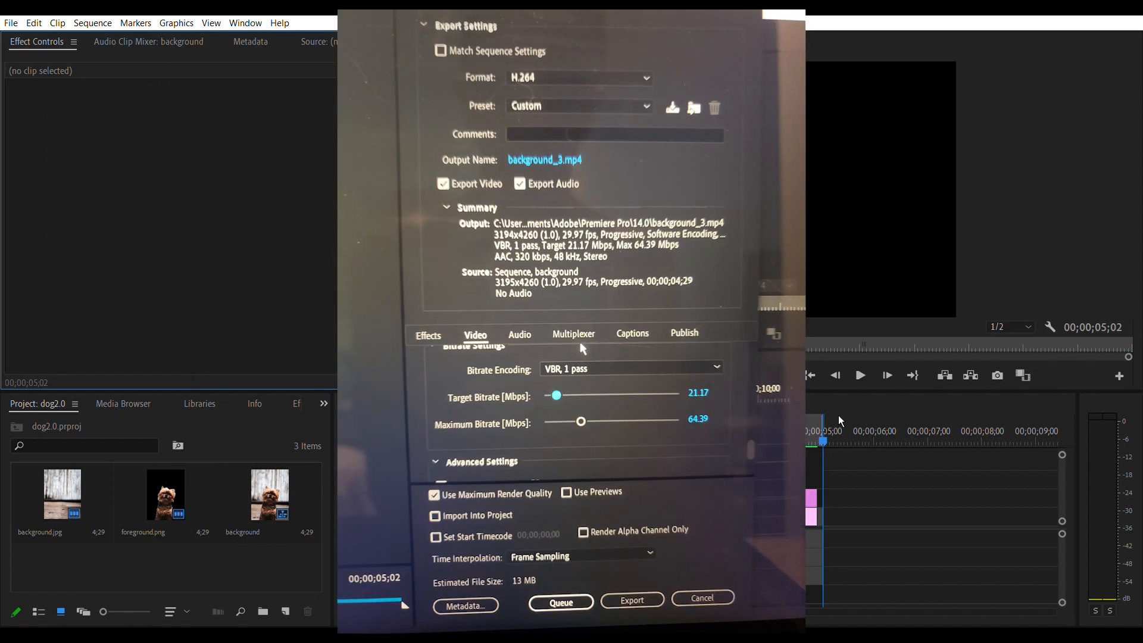
Step the playhead back nine frames from the end of the sequence to 00;00;04;23.
{"action": "left_click", "coordinate": [825, 395]}
{"action": "key", "text": "Left"}
{"action": "key", "text": "Left"}
{"action": "key", "text": "Left"}
{"action": "key", "text": "Left"}
{"action": "key", "text": "Left"}
{"action": "key", "text": "Left"}
{"action": "key", "text": "Left"}
{"action": "key", "text": "Left"}
{"action": "key", "text": "Left"}
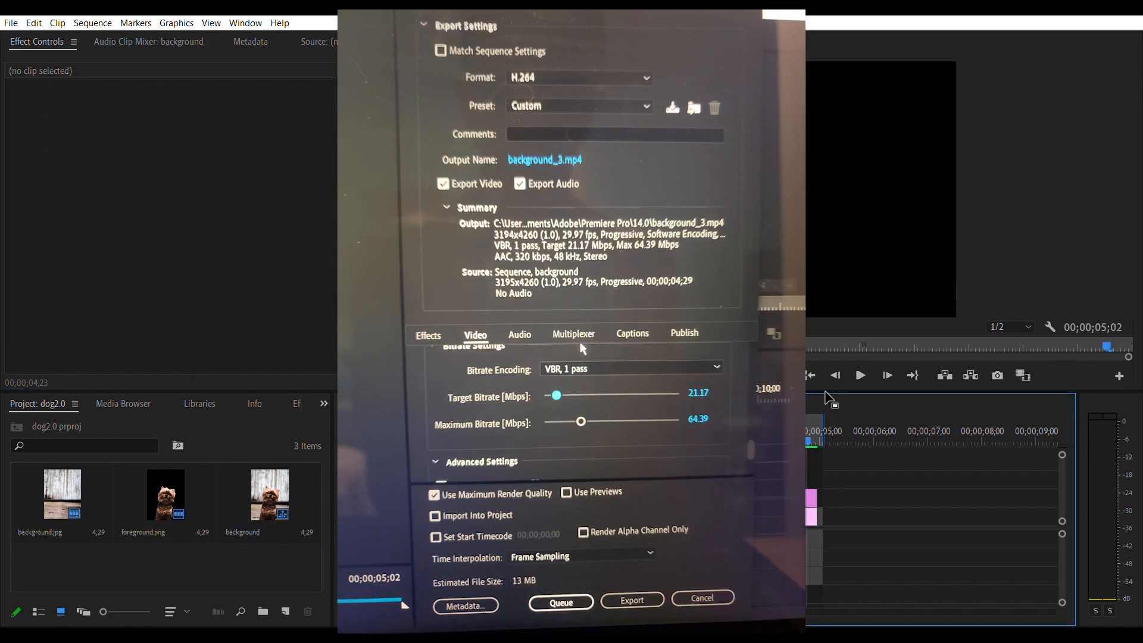